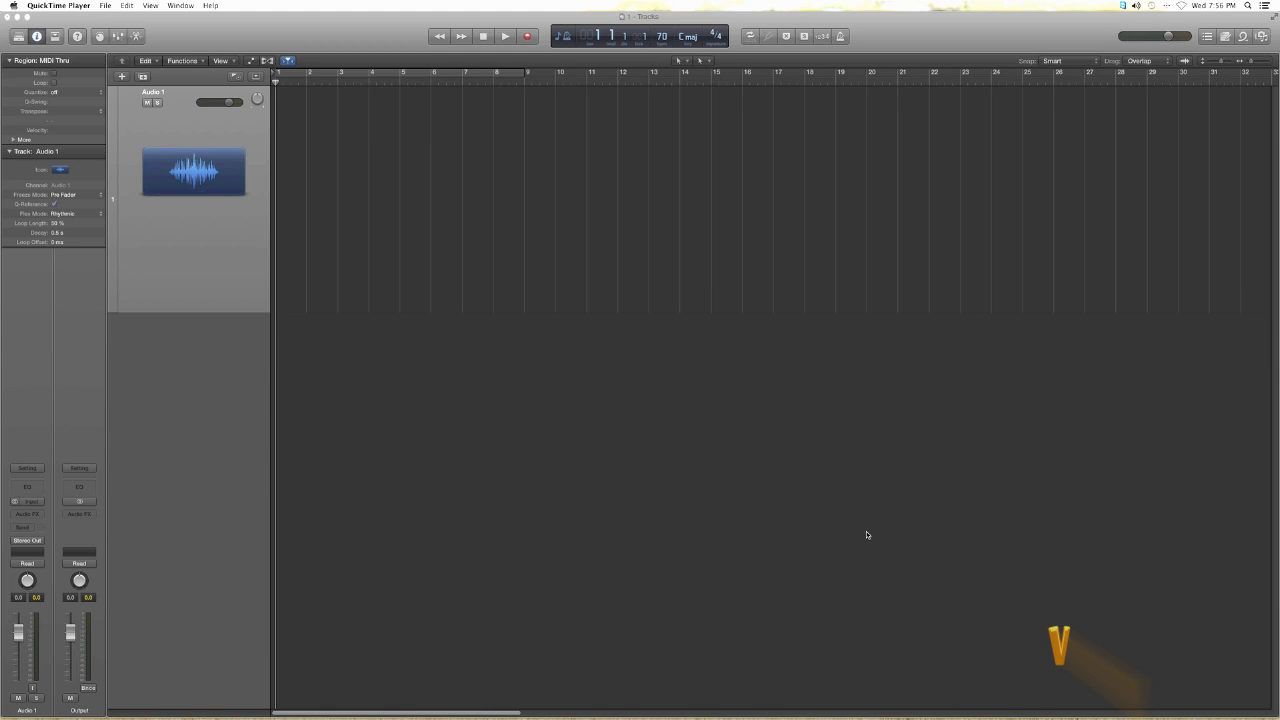
- Add a software instrument track below Audio 1 and enlarge its height to match the audio track
mouse_move(1225, 538)
left_mouse_down()
mouse_move(1216, 547)
mouse_move(1215, 536)
left_mouse_up()
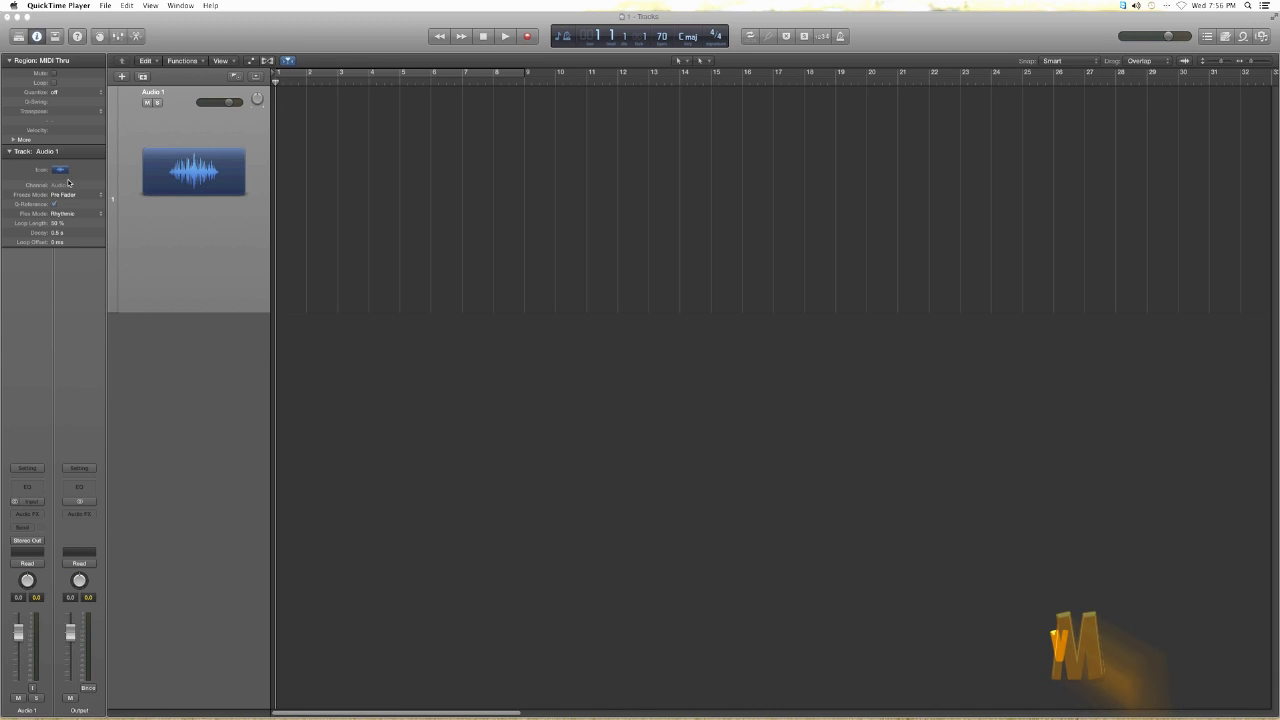
left_click(190, 287)
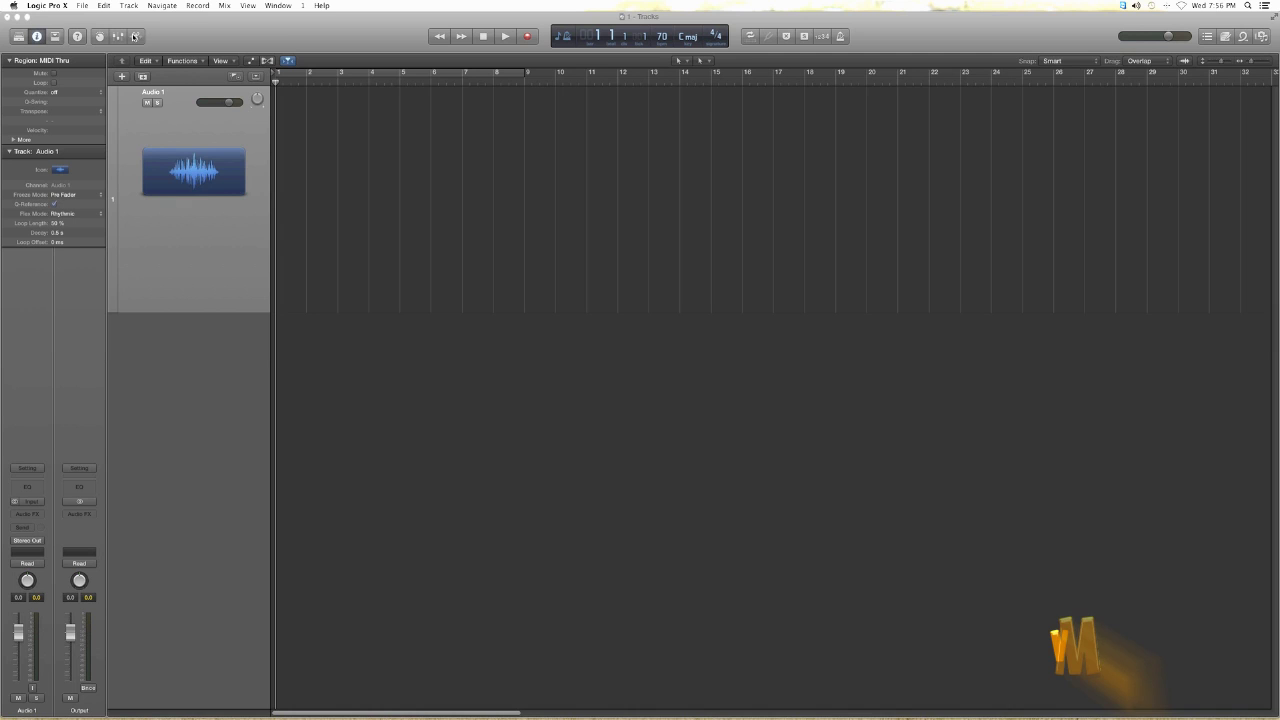
left_click(130, 6)
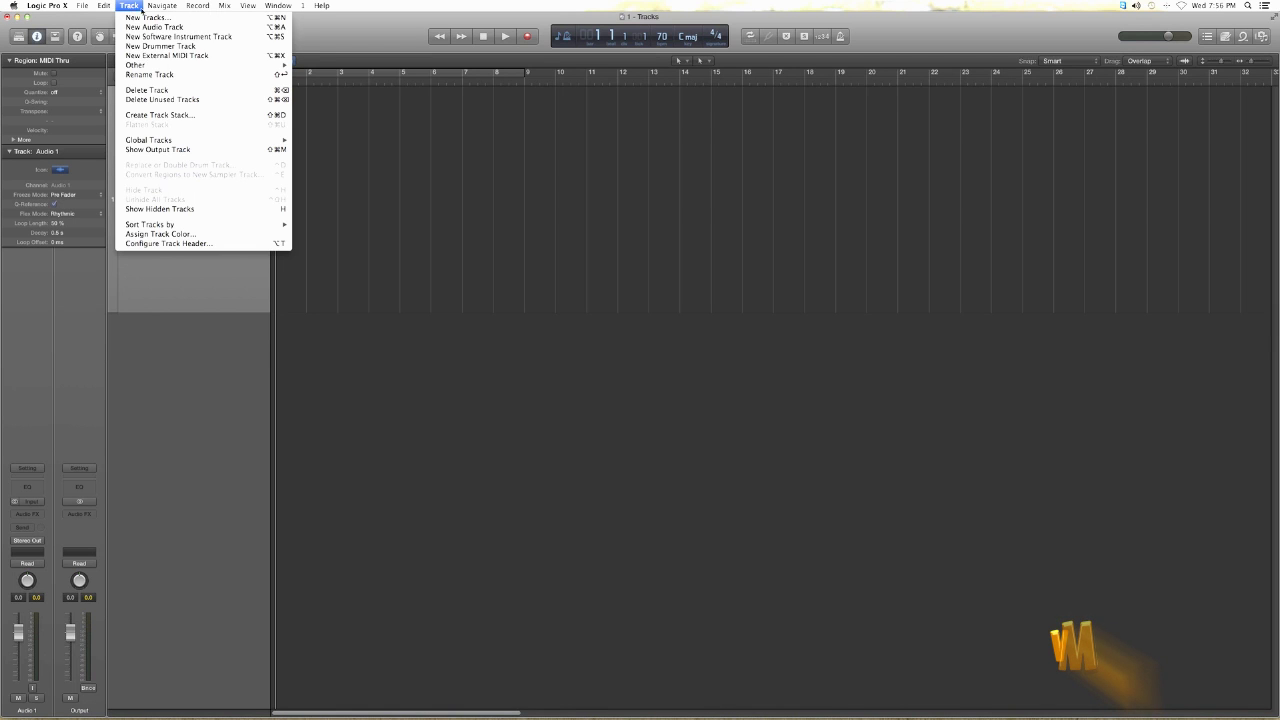
left_click(197, 37)
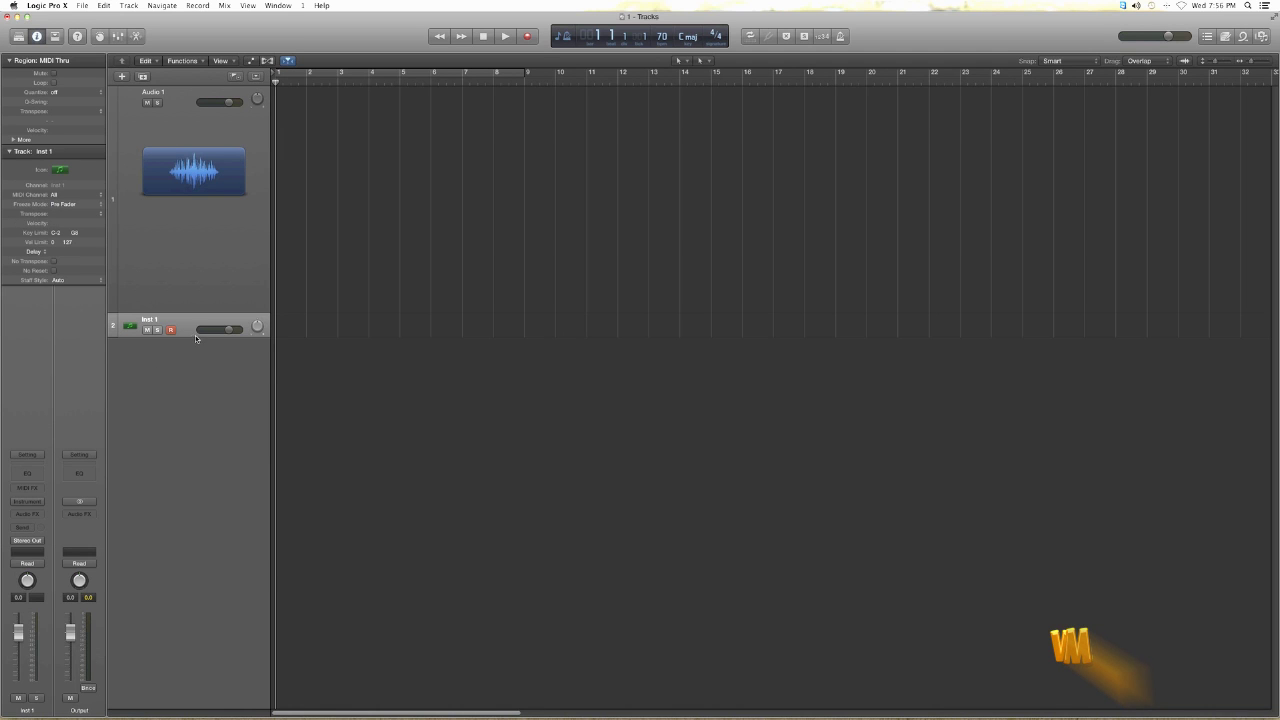
left_click_drag(197, 341, 214, 540)
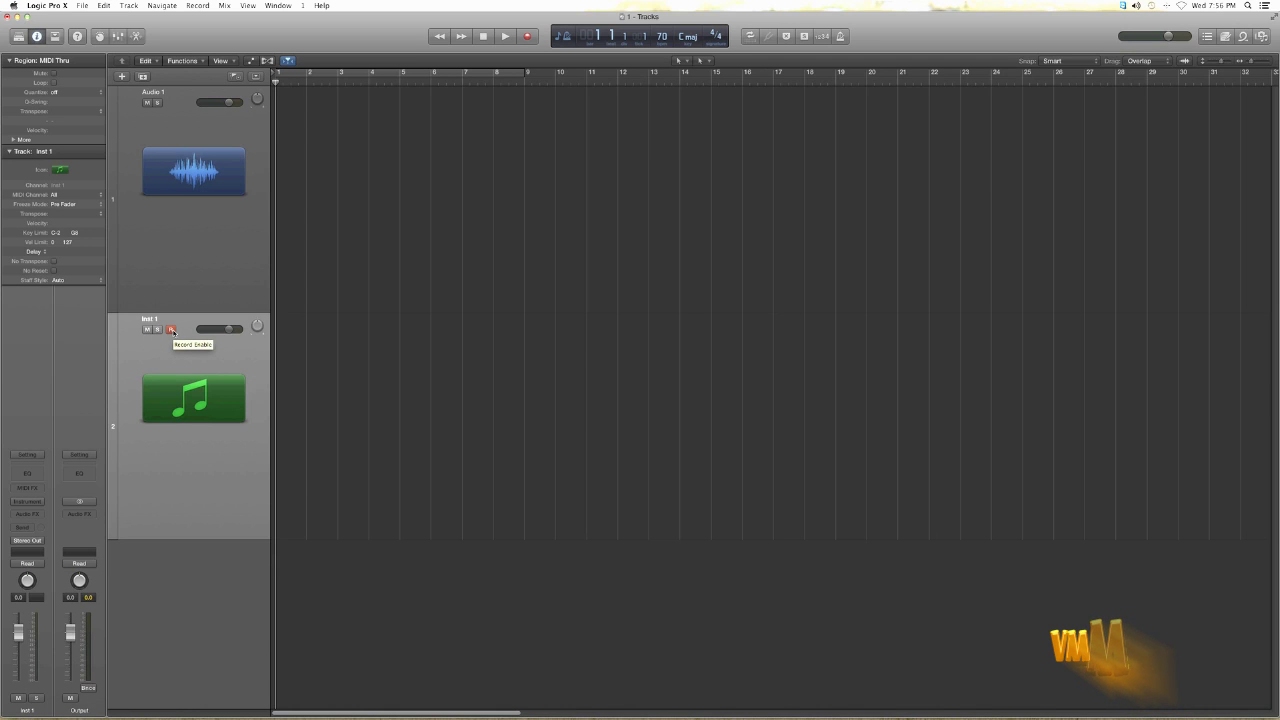
left_click(172, 331)
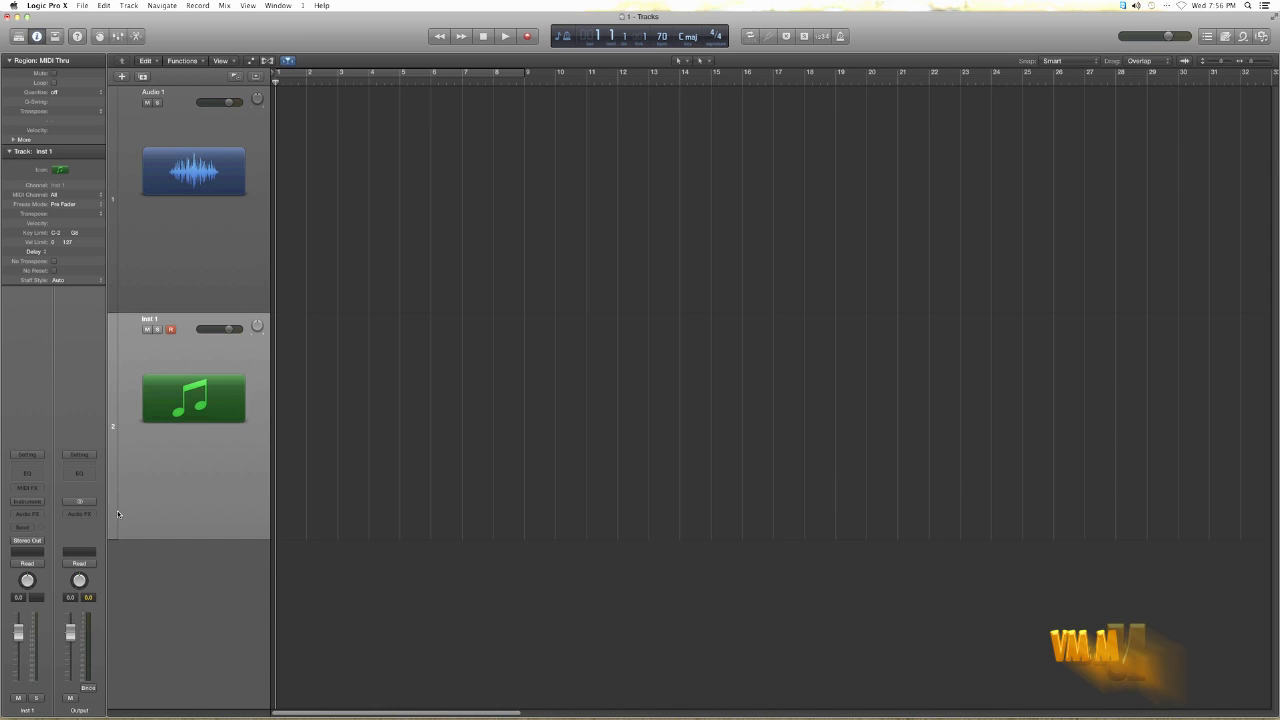
- Insert the EXS24 sampler in stereo as the instrument of the Inst 1 track
left_click(28, 502)
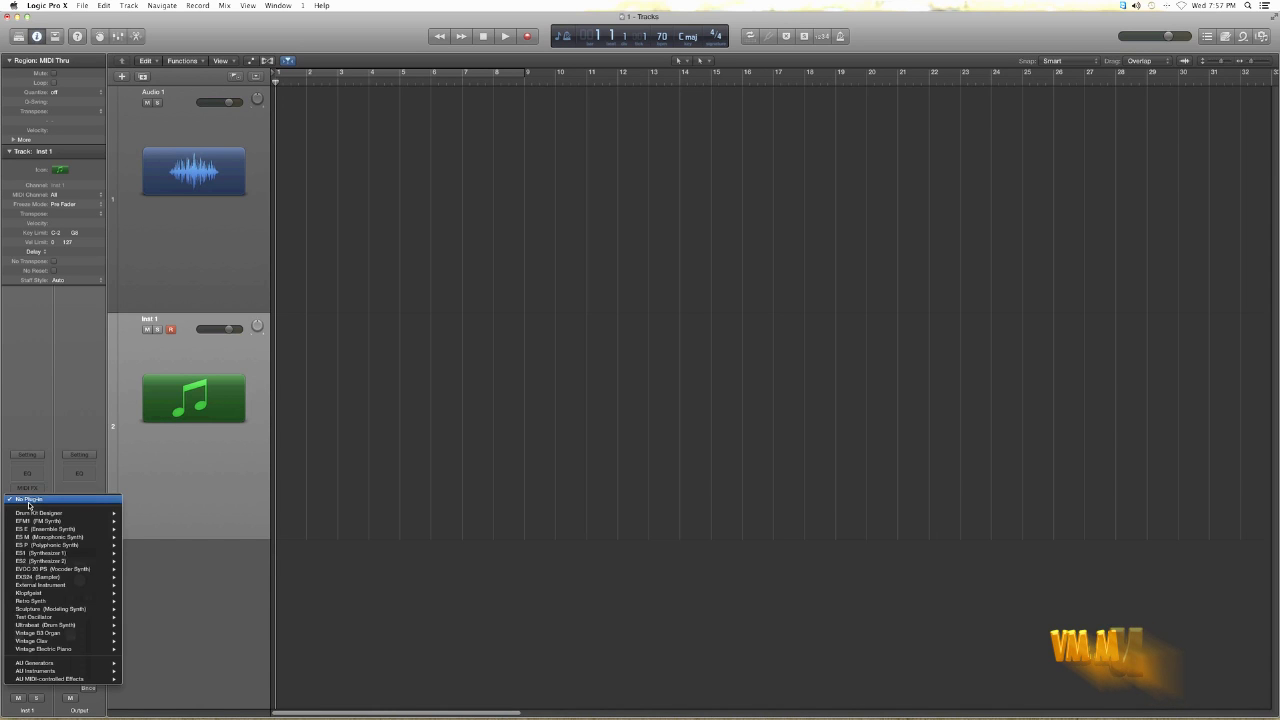
mouse_move(51, 665)
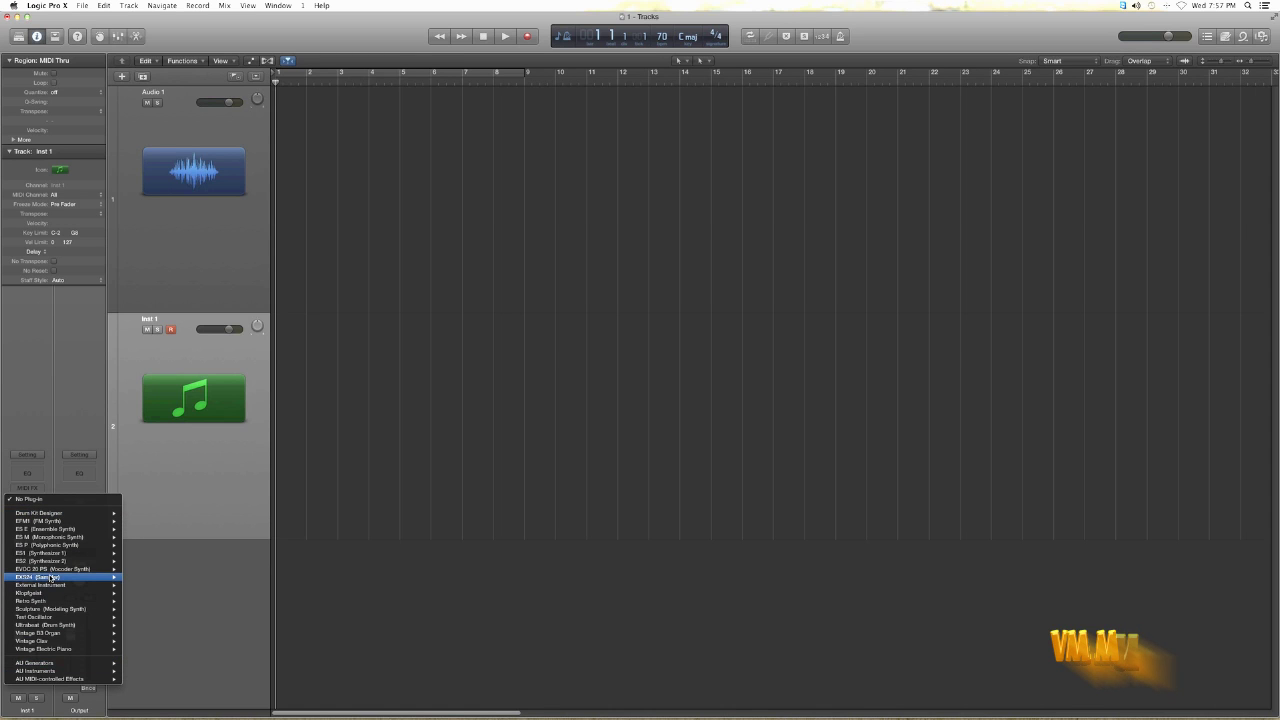
mouse_move(54, 578)
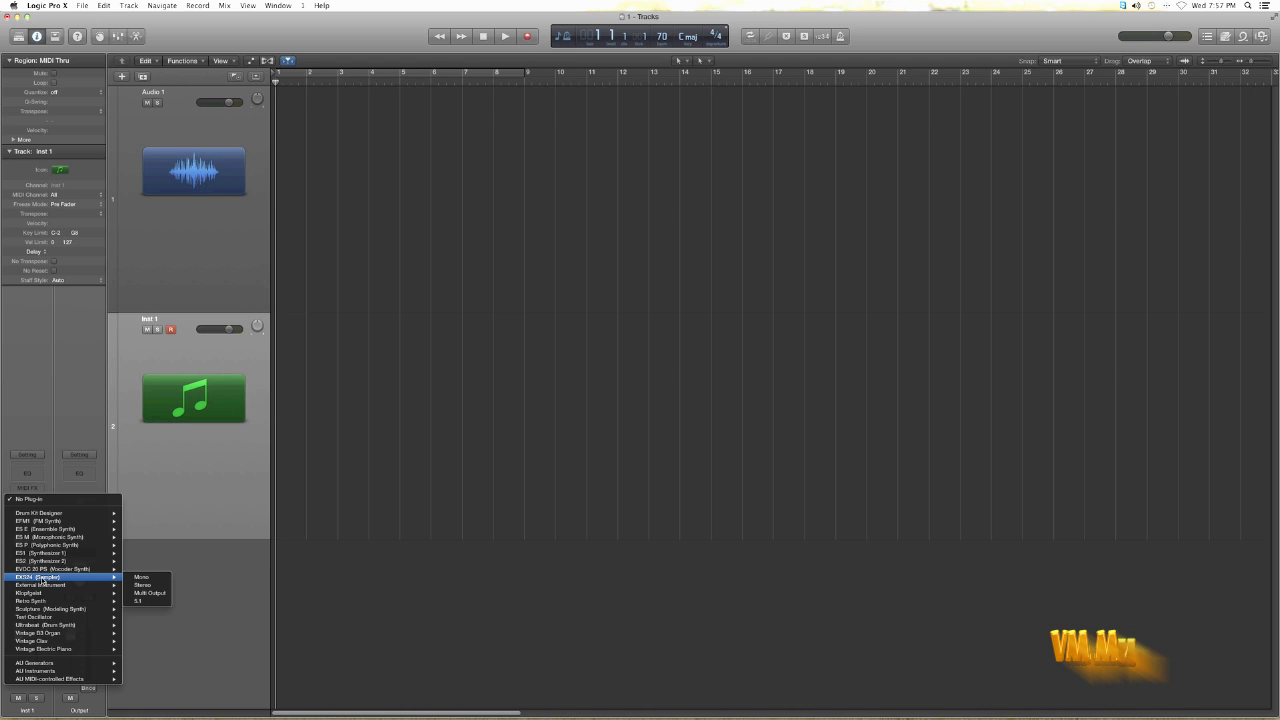
left_click(143, 585)
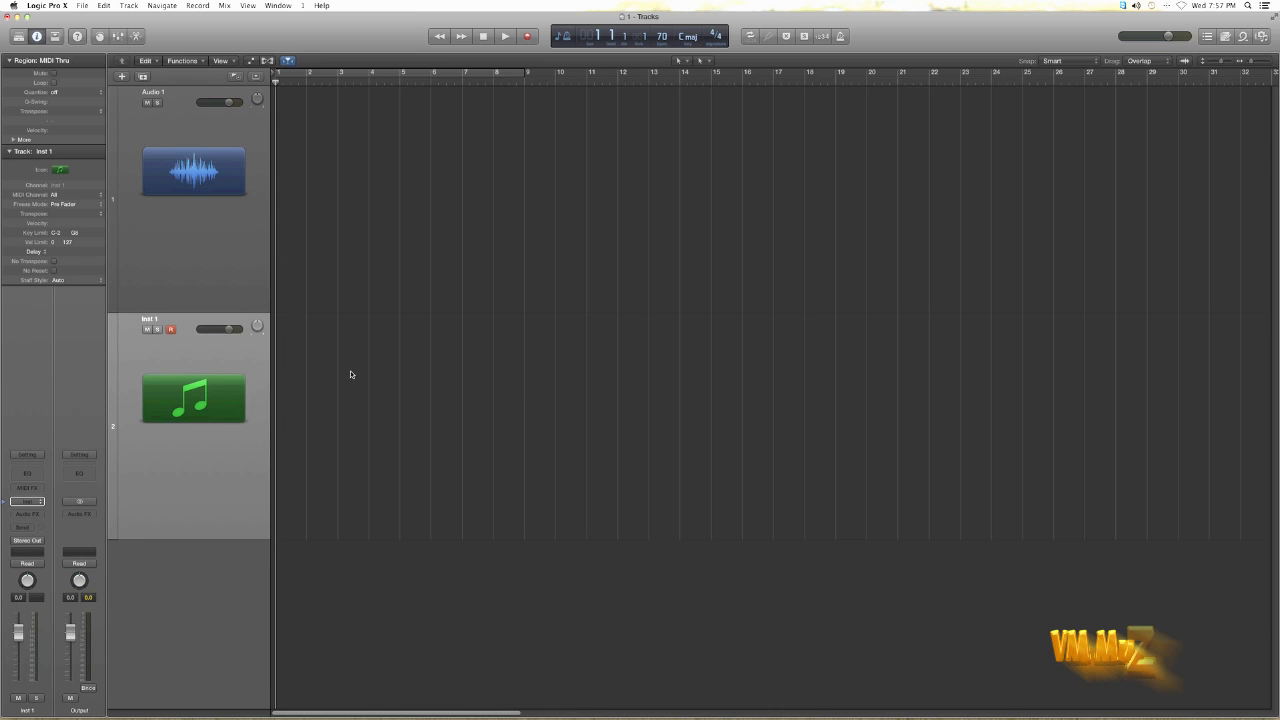
- Load the Flute Solo+ instrument from the Orchestral Woodwinds into the EXS24 and close the sampler window
left_click_drag(455, 73, 694, 214)
left_click(685, 246)
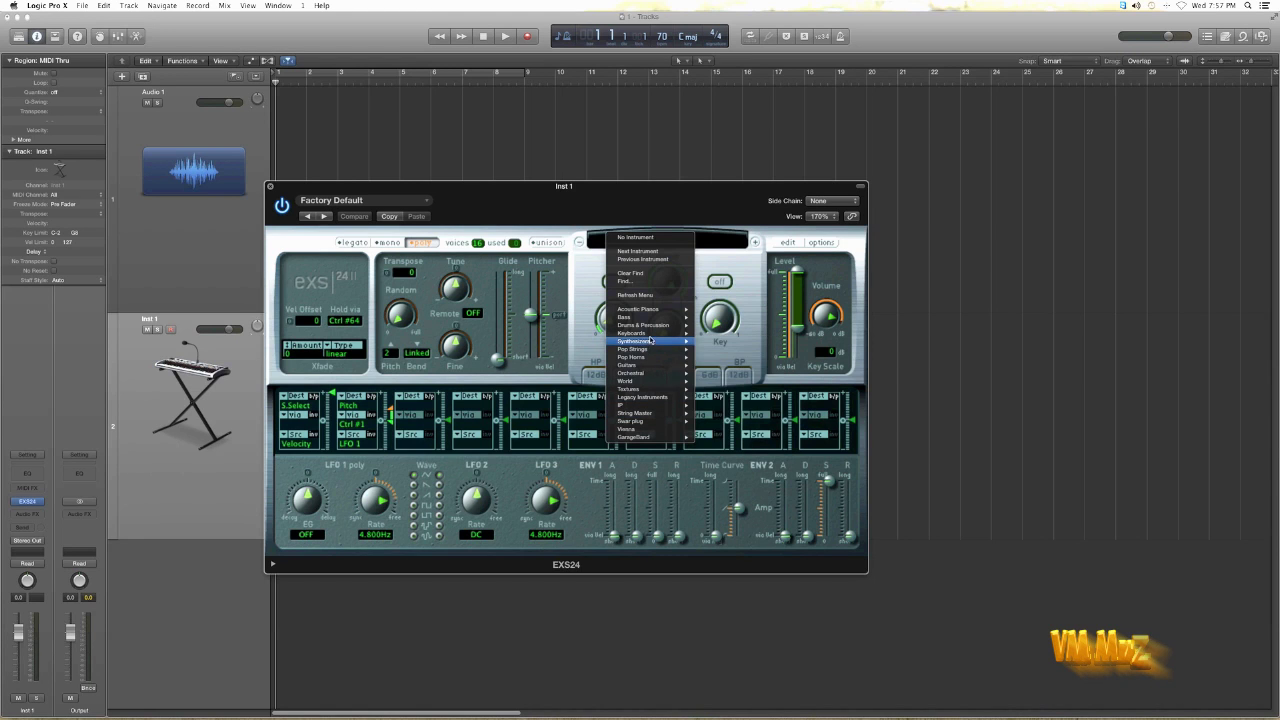
mouse_move(646, 380)
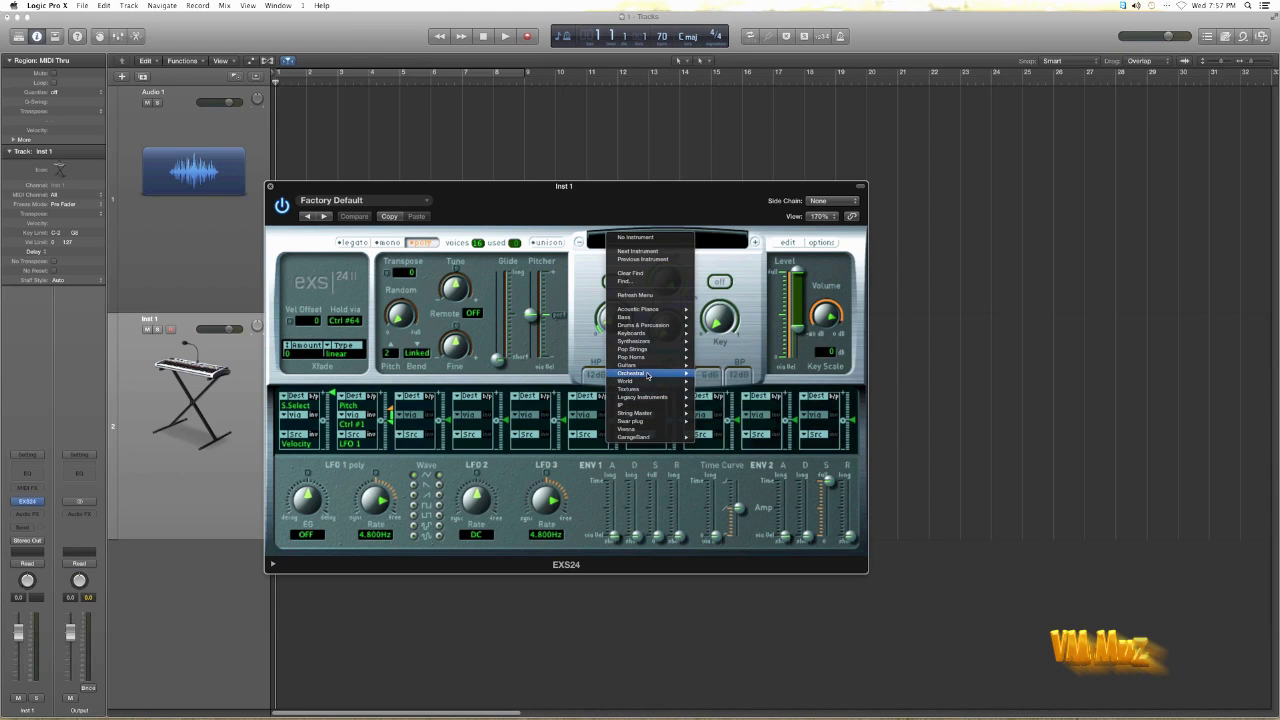
mouse_move(734, 433)
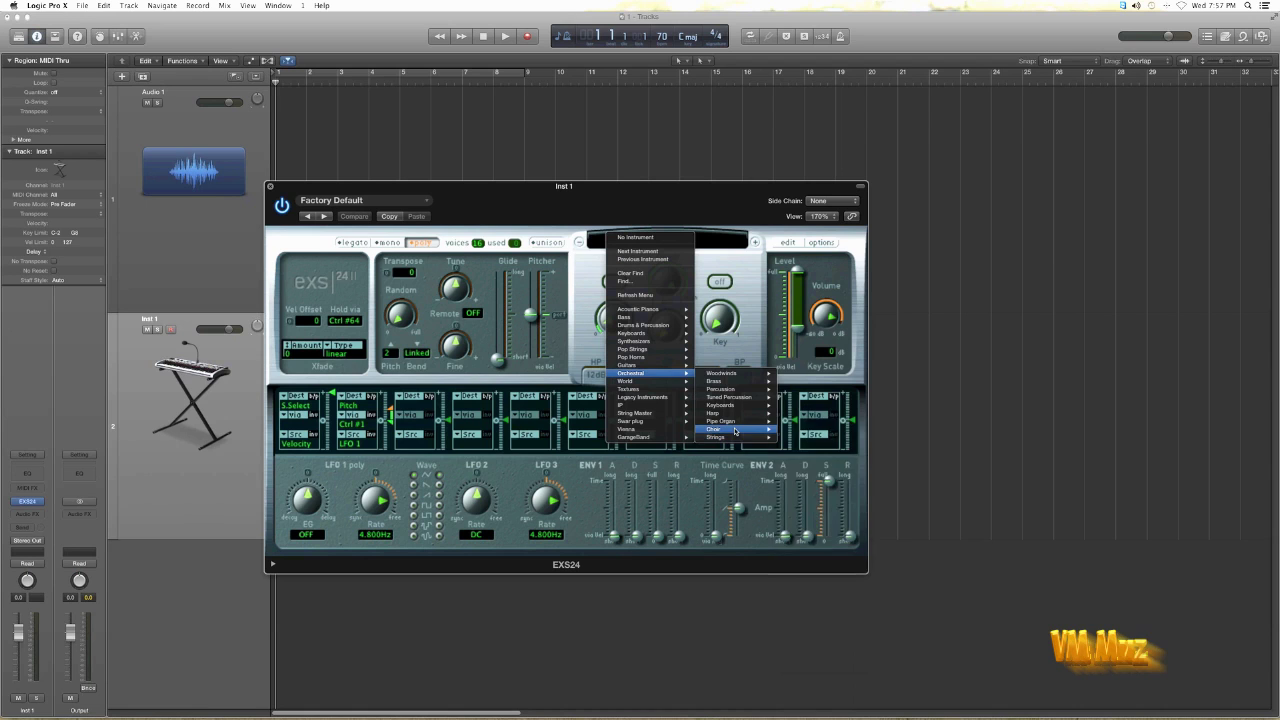
mouse_move(748, 374)
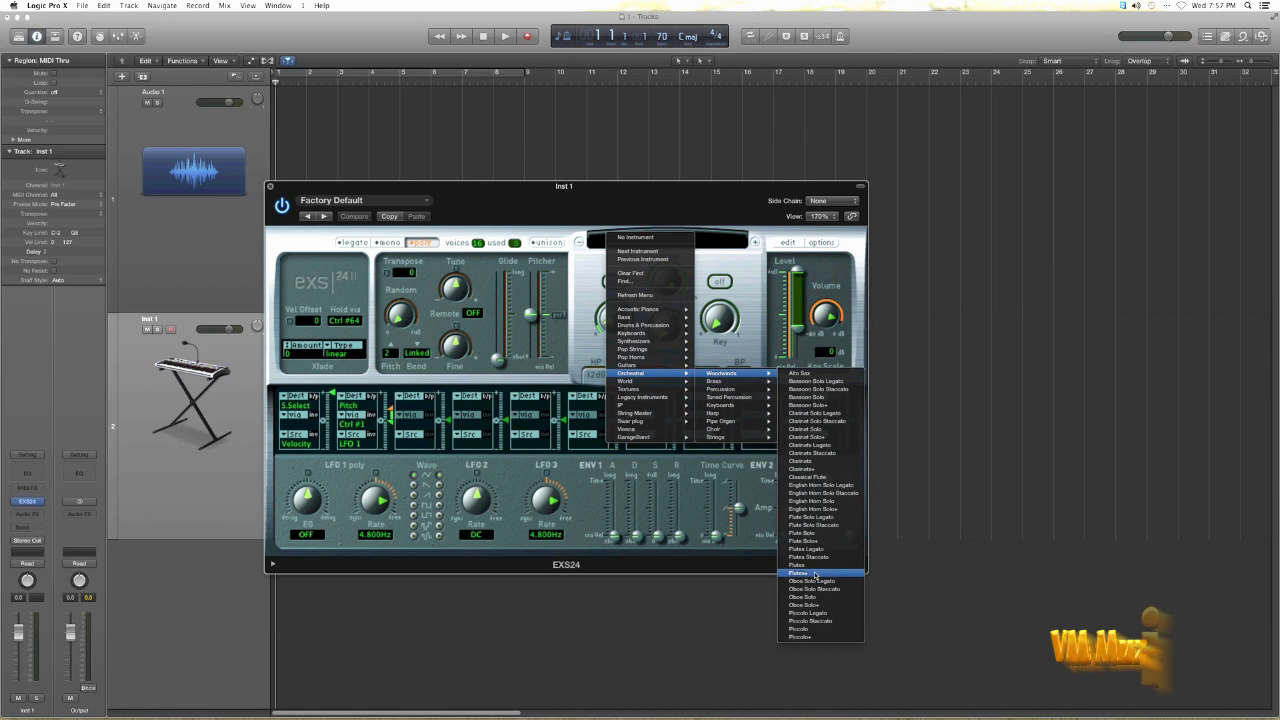
left_click(810, 541)
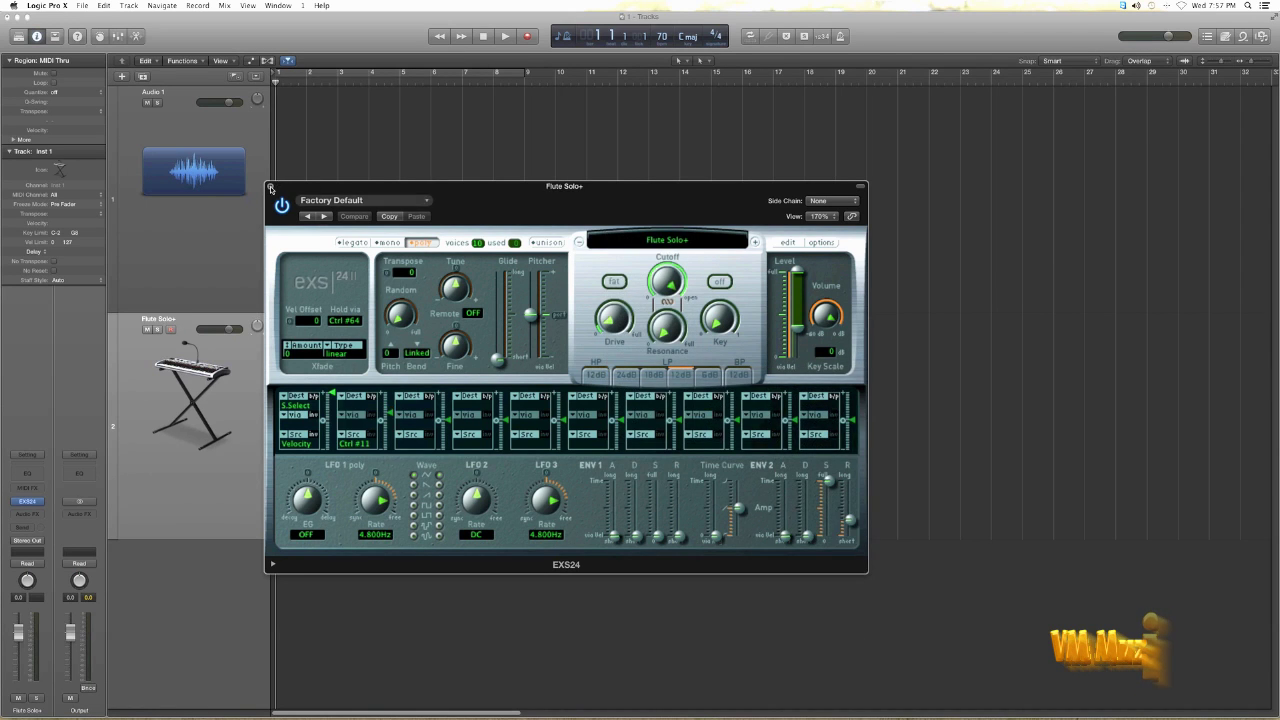
left_click(270, 186)
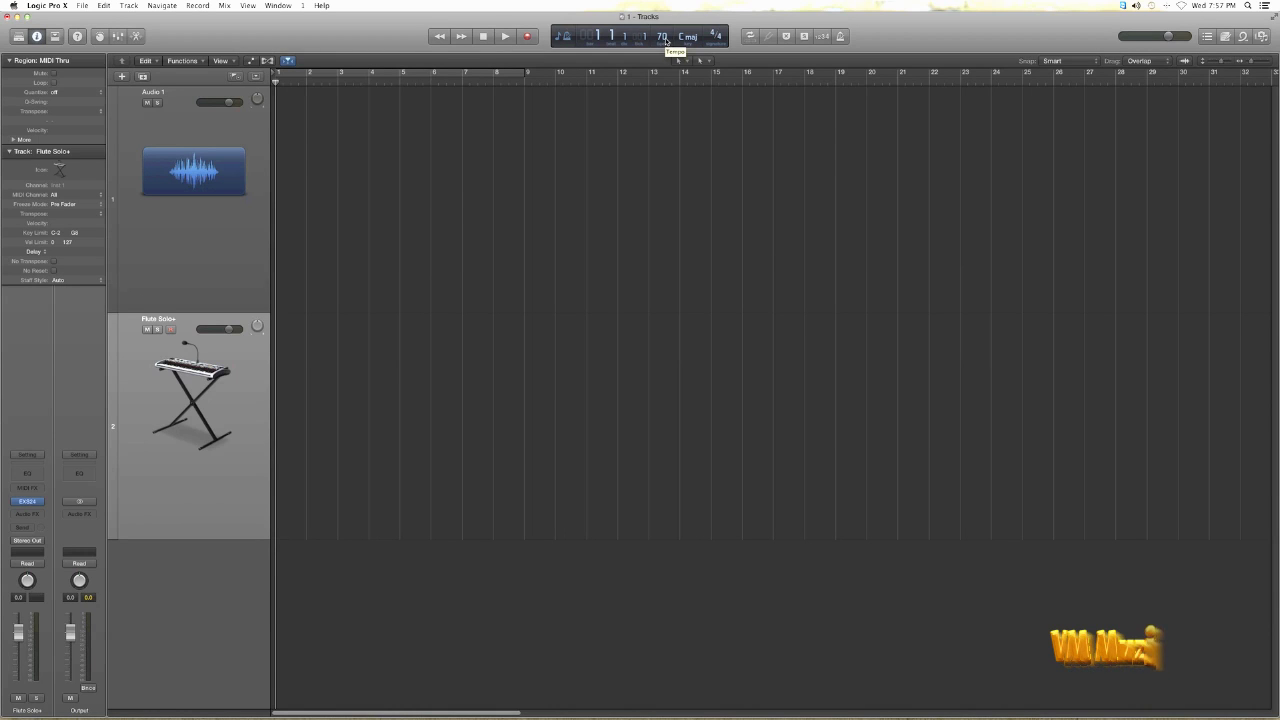
- Set the project tempo to 90 and record-enable the flute track
double_click(662, 37)
type("90")
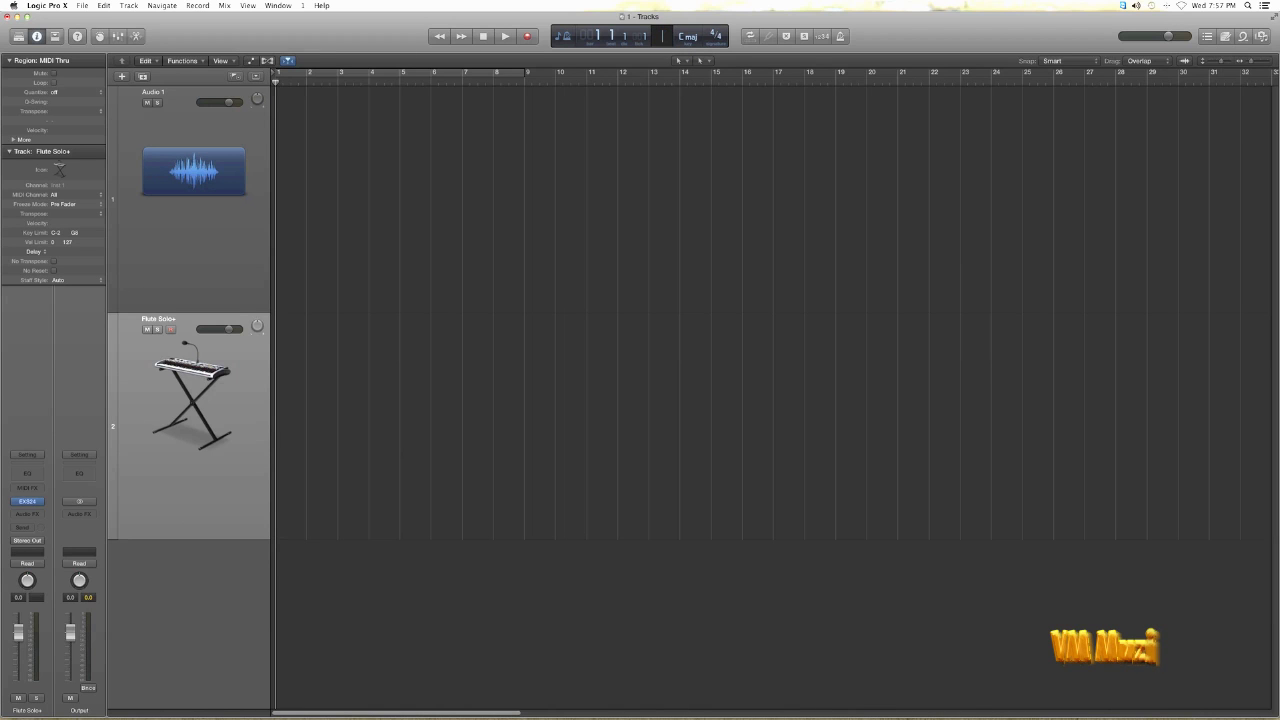
key("Return")
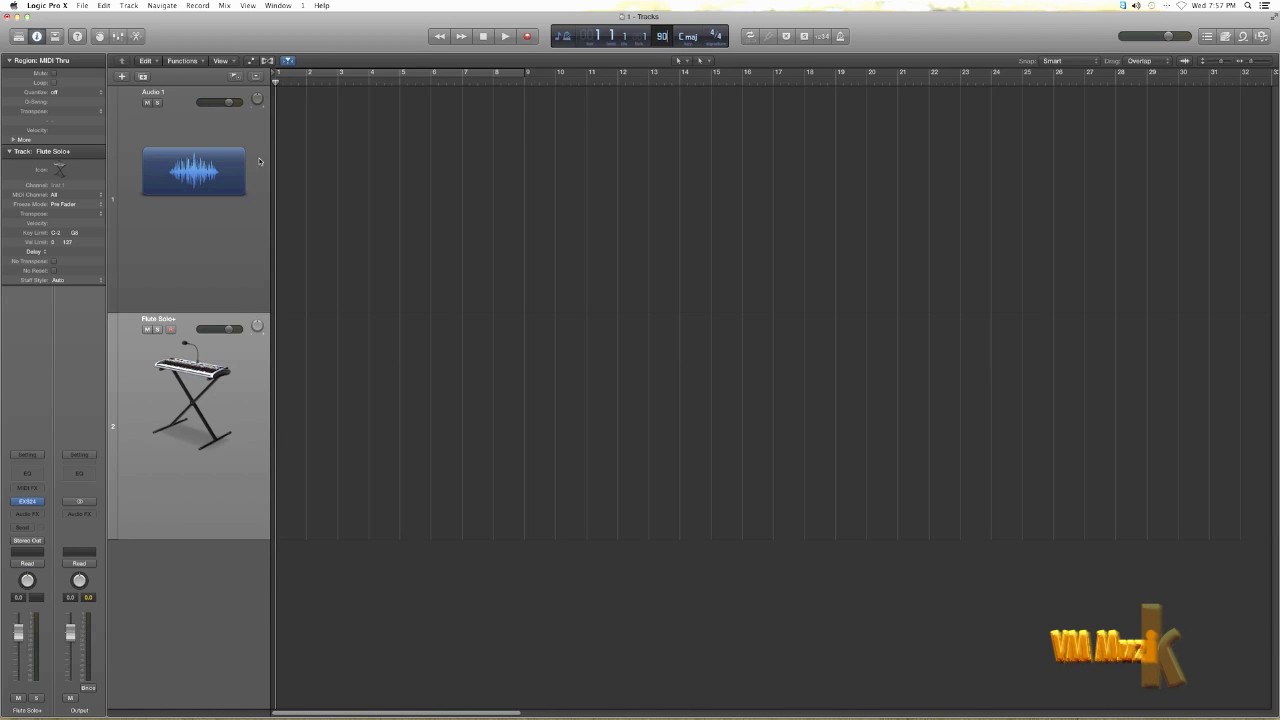
left_click(171, 329)
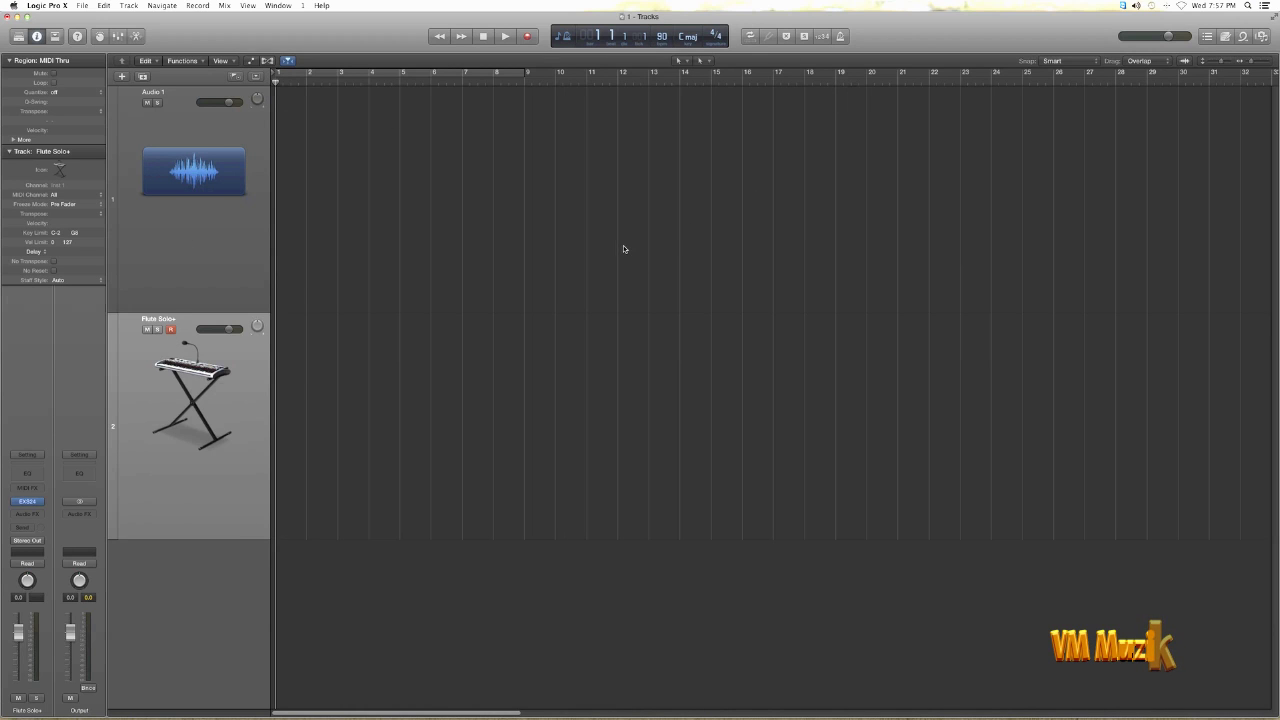
mouse_move(1169, 596)
left_mouse_down()
mouse_move(1155, 576)
mouse_move(1097, 581)
left_mouse_up()
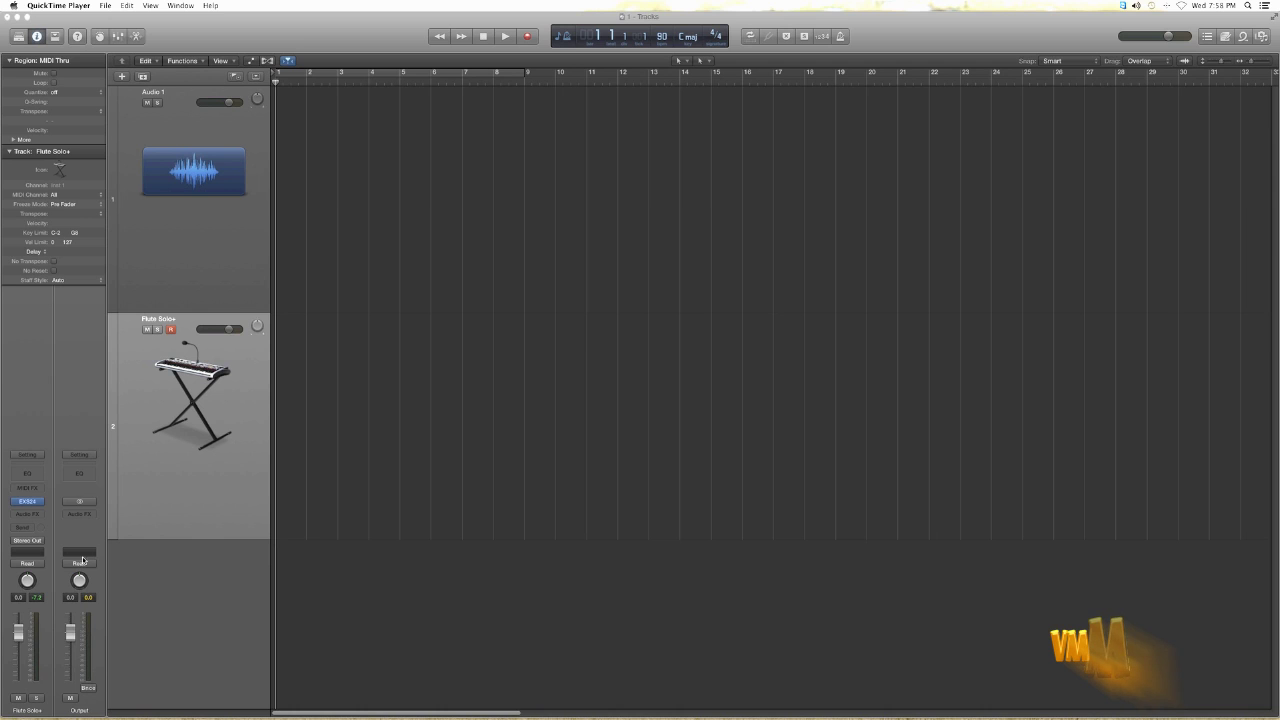
left_click(34, 503)
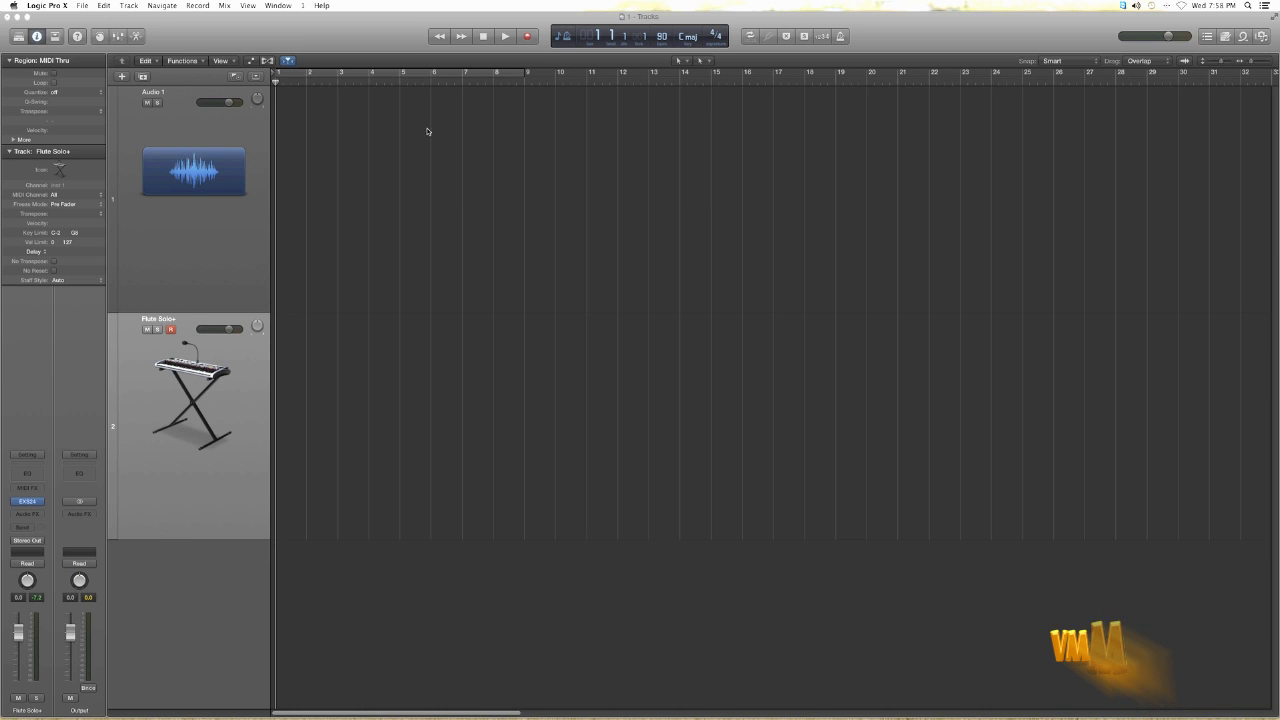
double_click(192, 408)
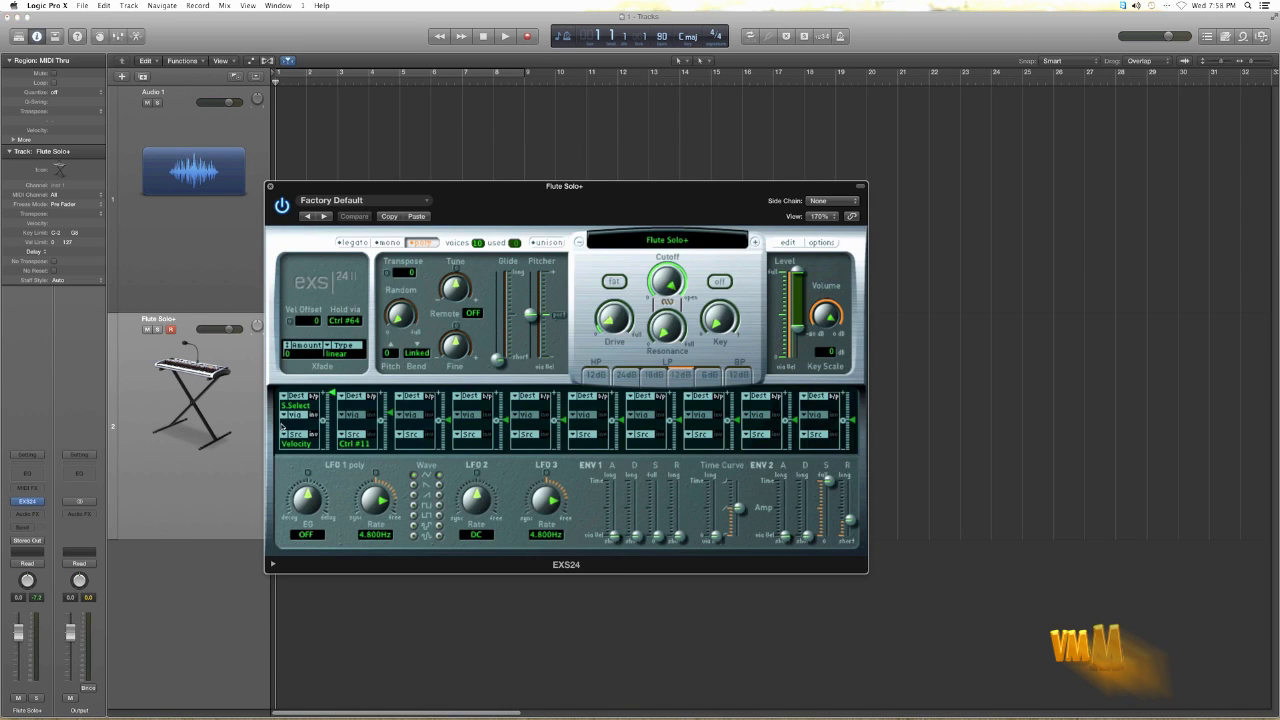
left_click_drag(718, 196, 753, 194)
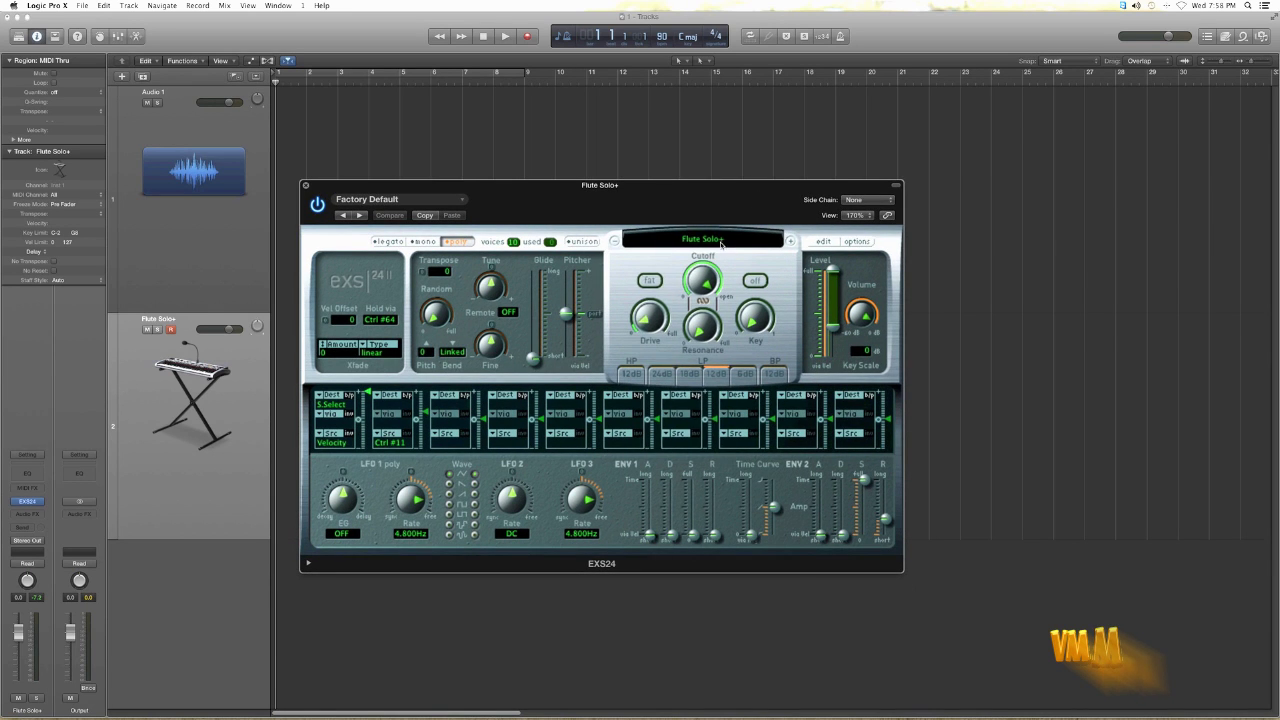
left_click(722, 244)
mouse_move(668, 434)
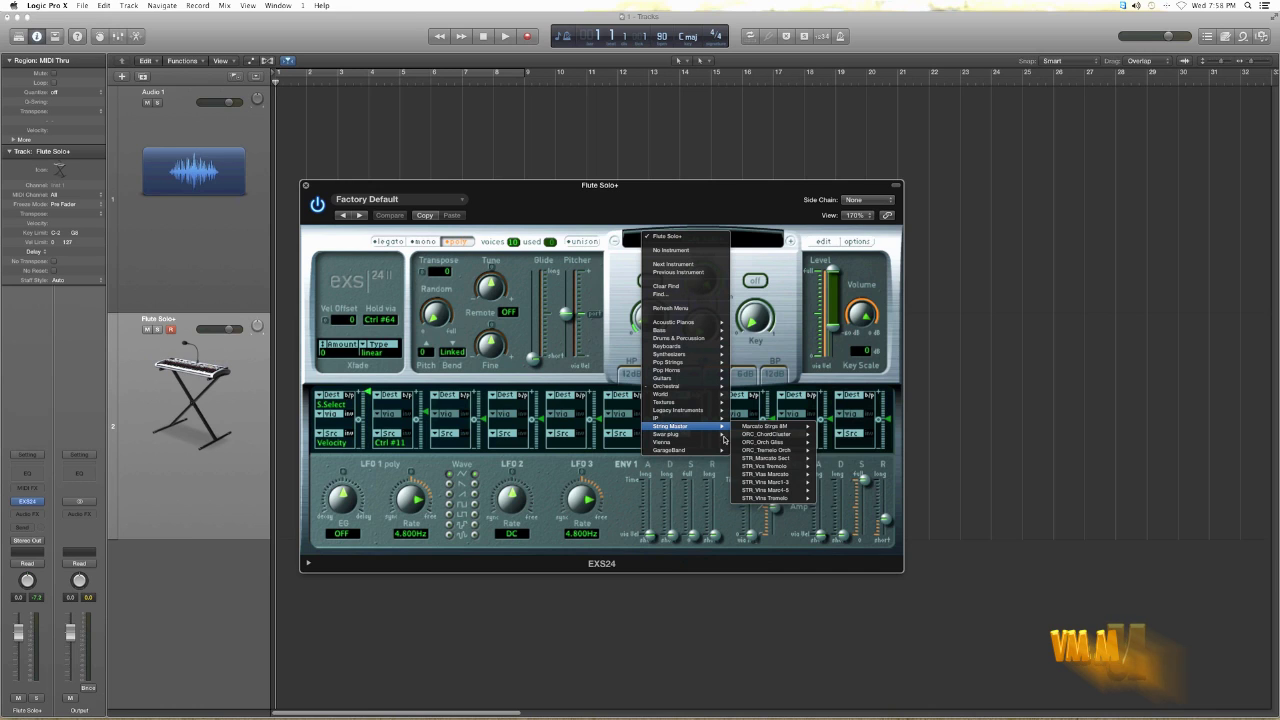
mouse_move(782, 469)
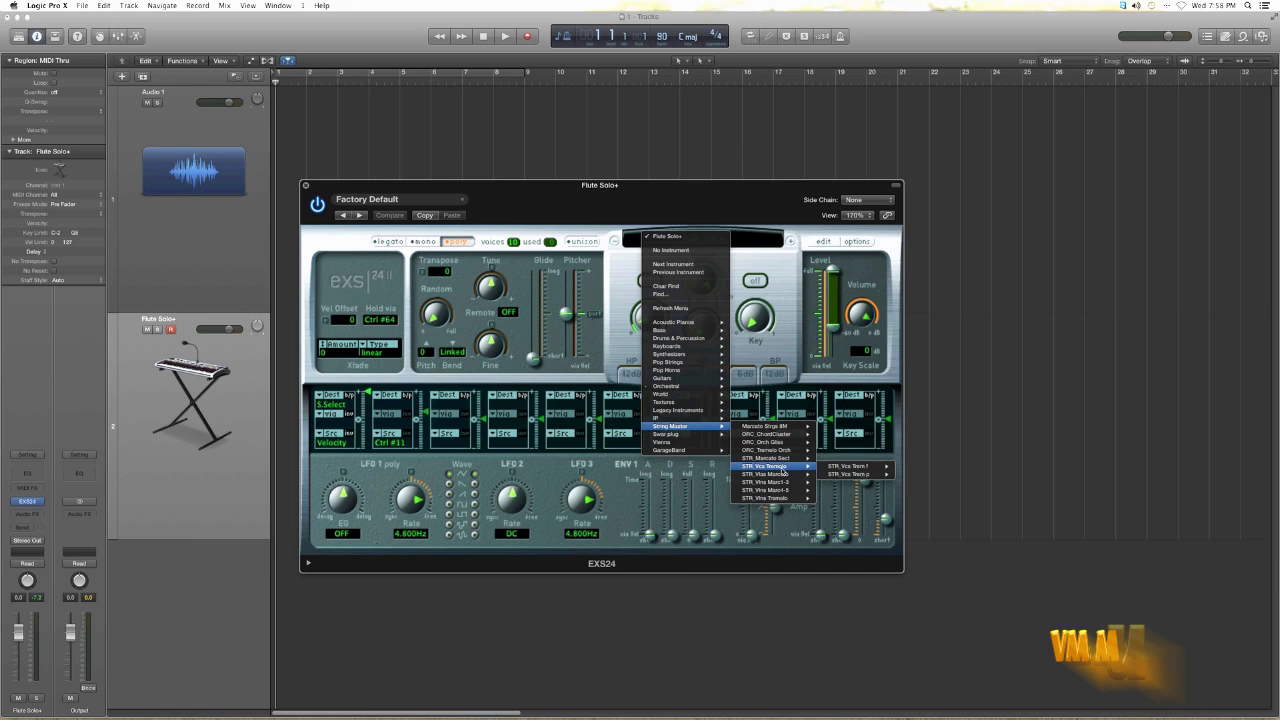
left_click(932, 427)
left_click(306, 186)
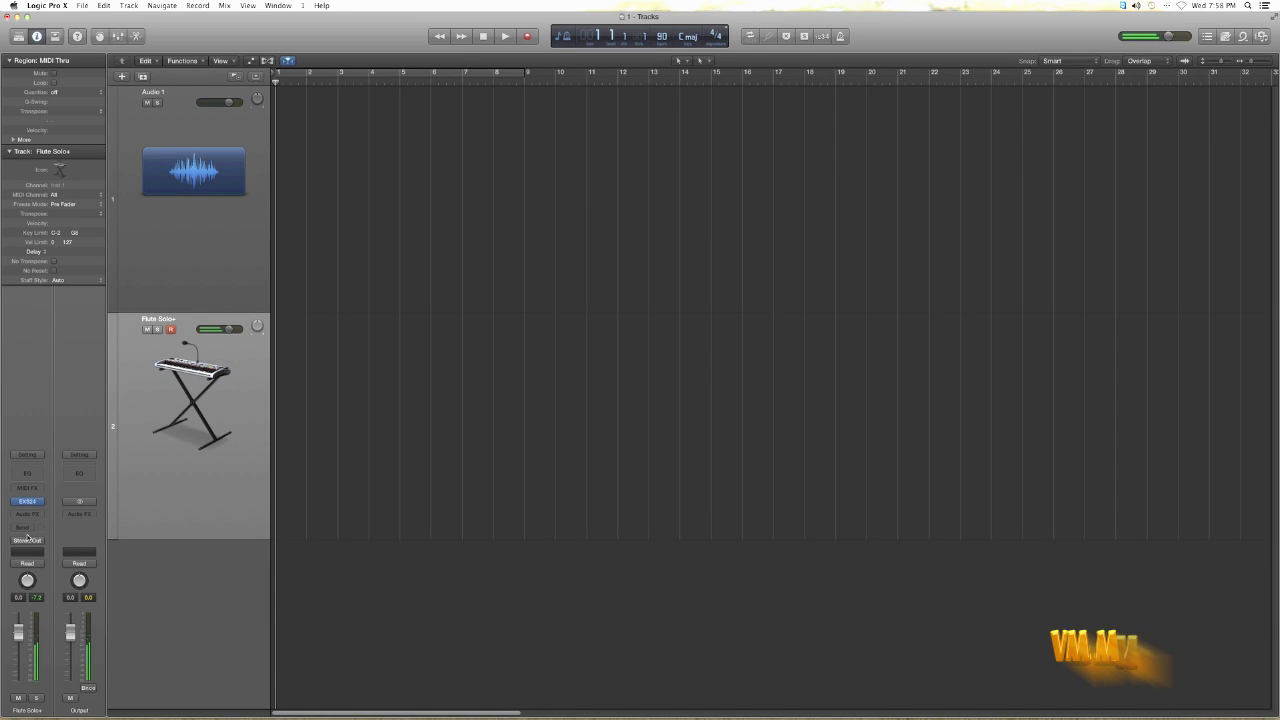
- Reopen the EXS24 and advance its instrument from Flute Solo+ through Flutes Legato to Flutes Staccato
left_click(27, 501)
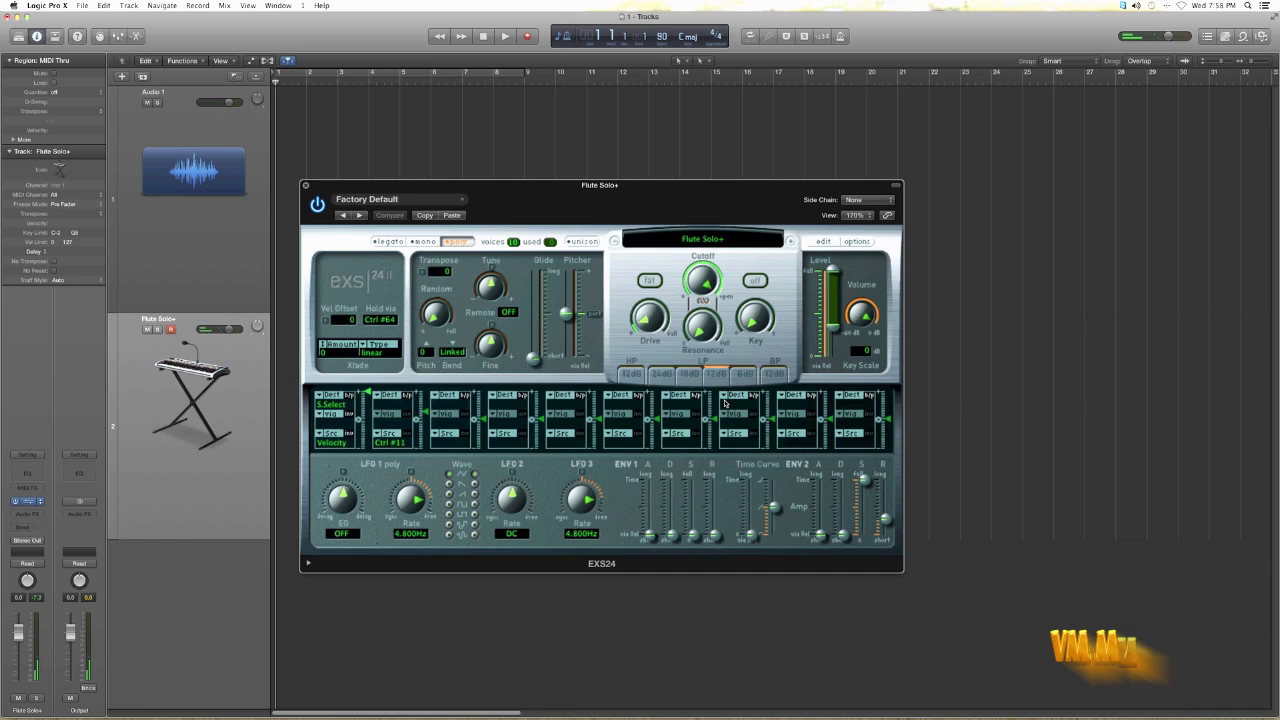
left_click(790, 241)
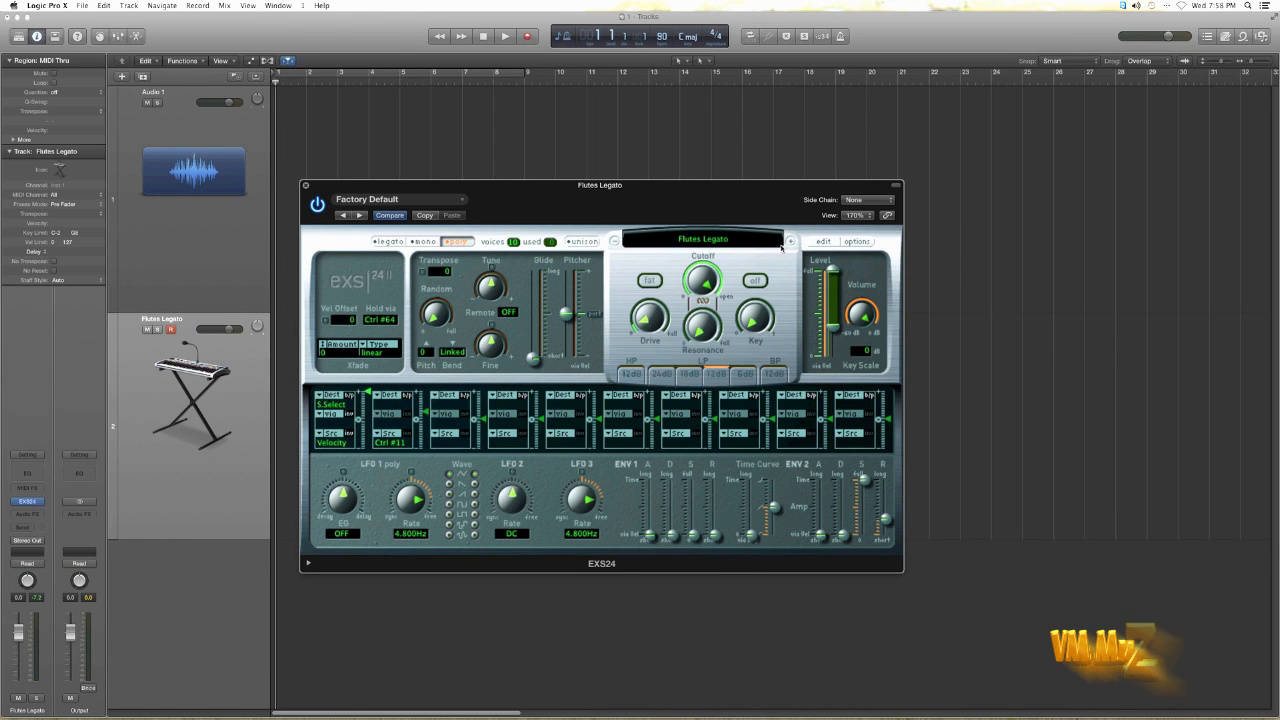
left_click(791, 242)
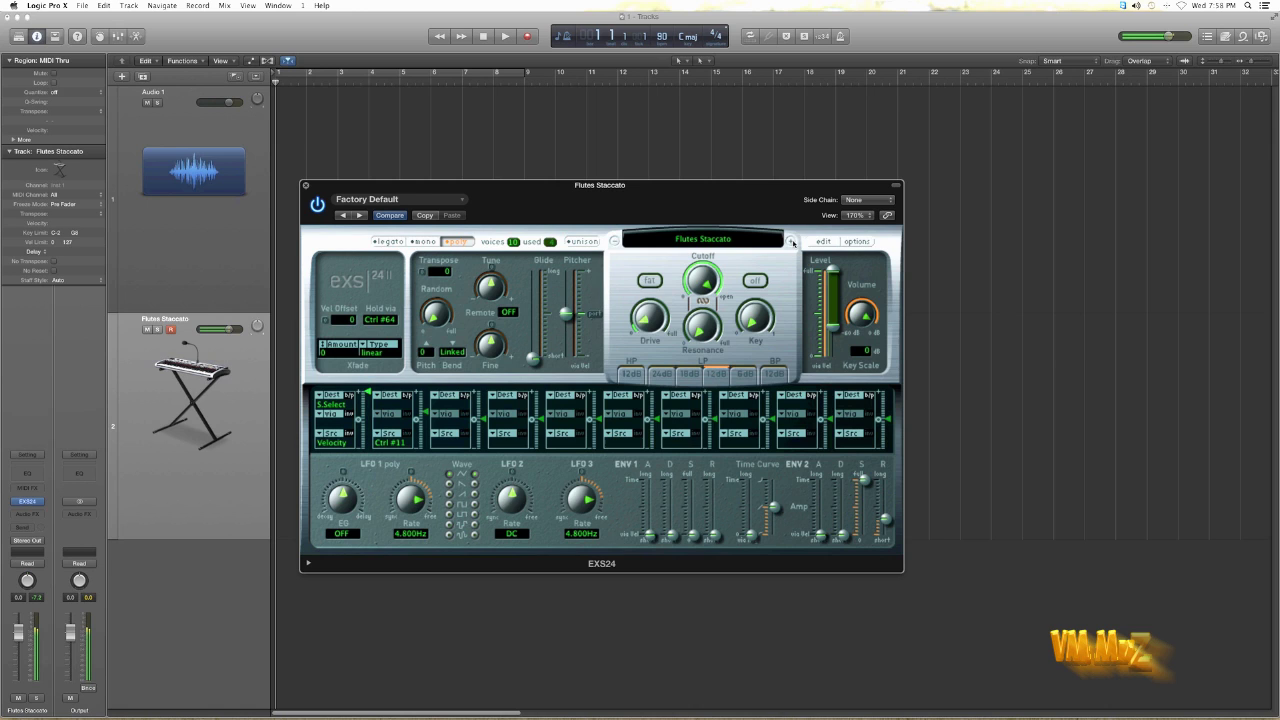
- Load the Strings instrument from the Orchestral Strings into the EXS24 and close the sampler window
left_click(697, 242)
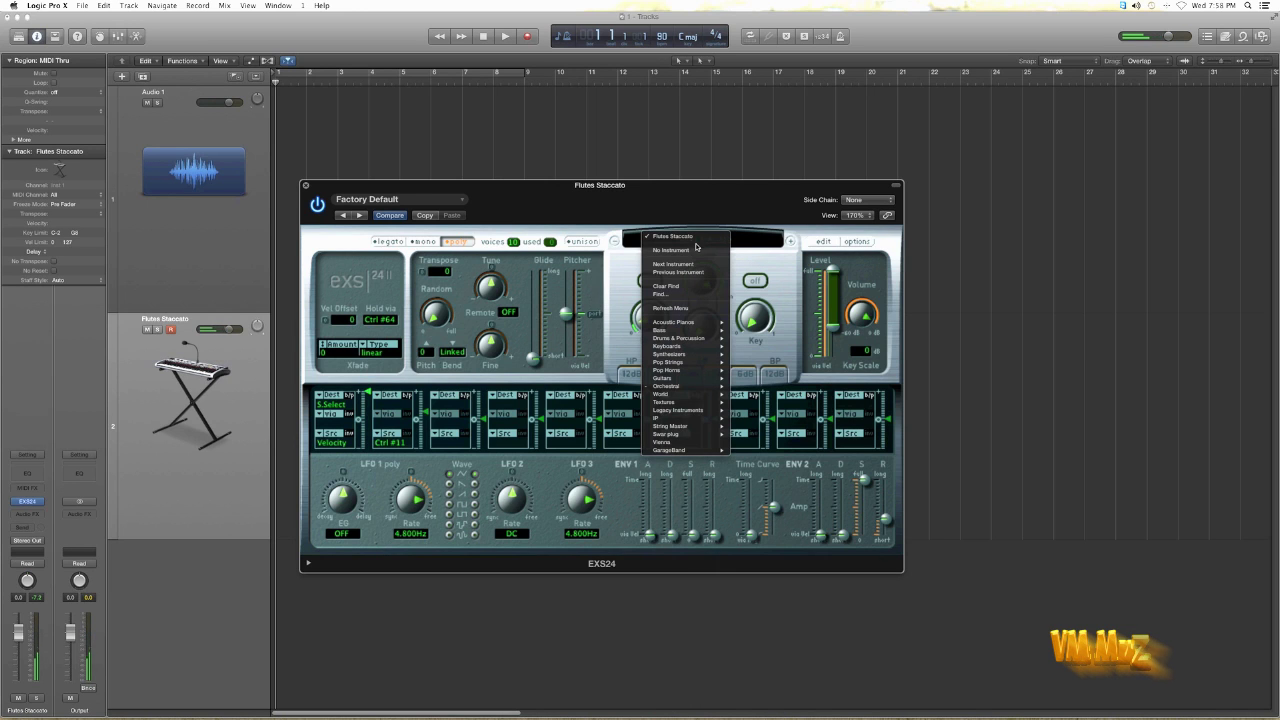
mouse_move(697, 387)
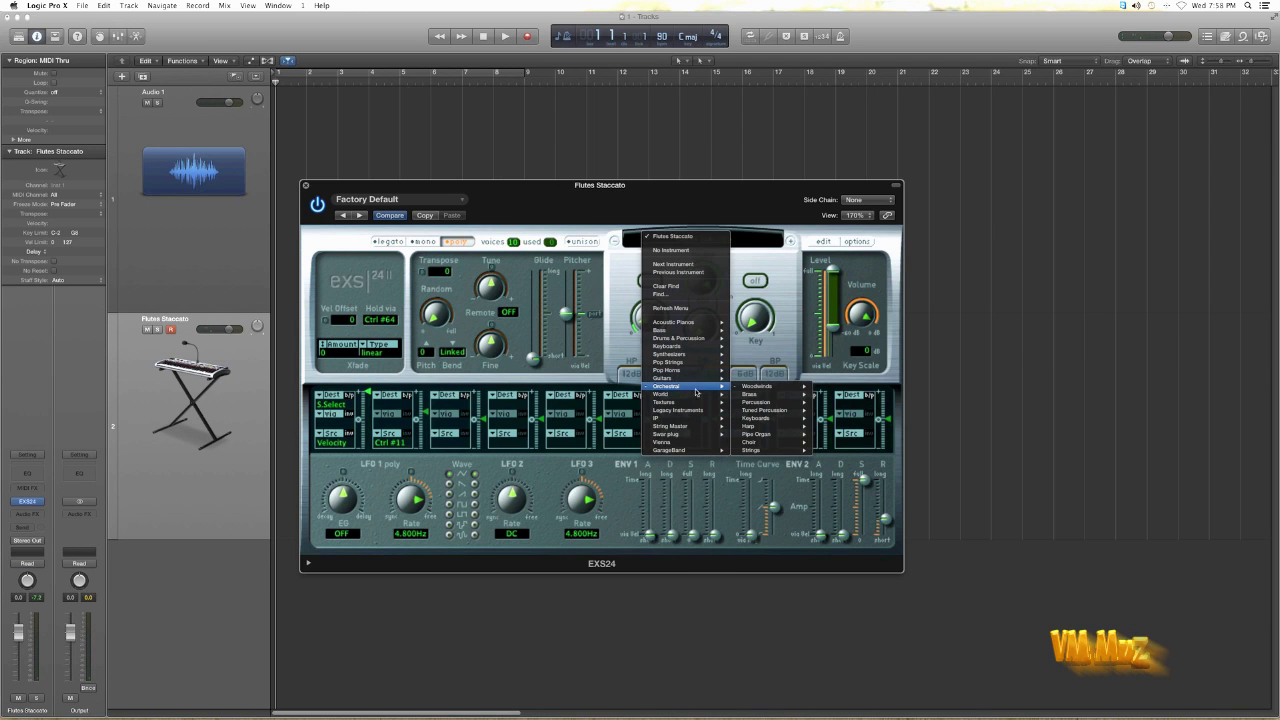
mouse_move(772, 450)
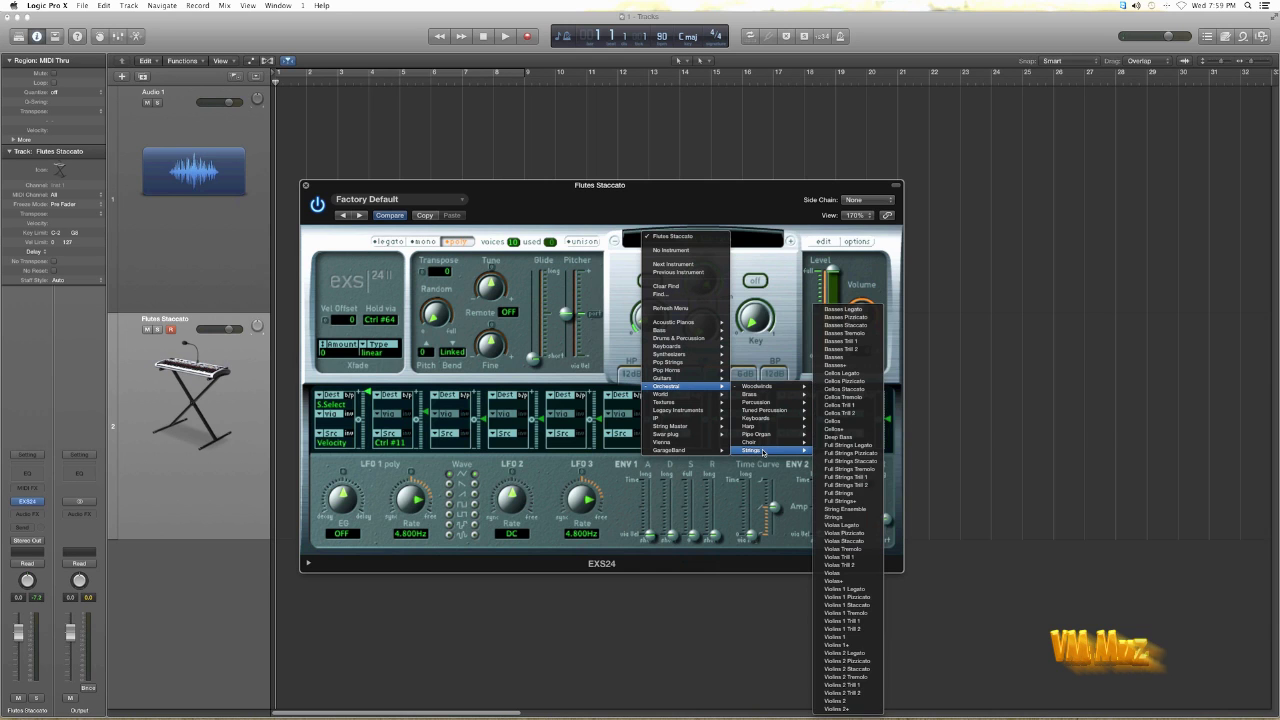
left_click(845, 517)
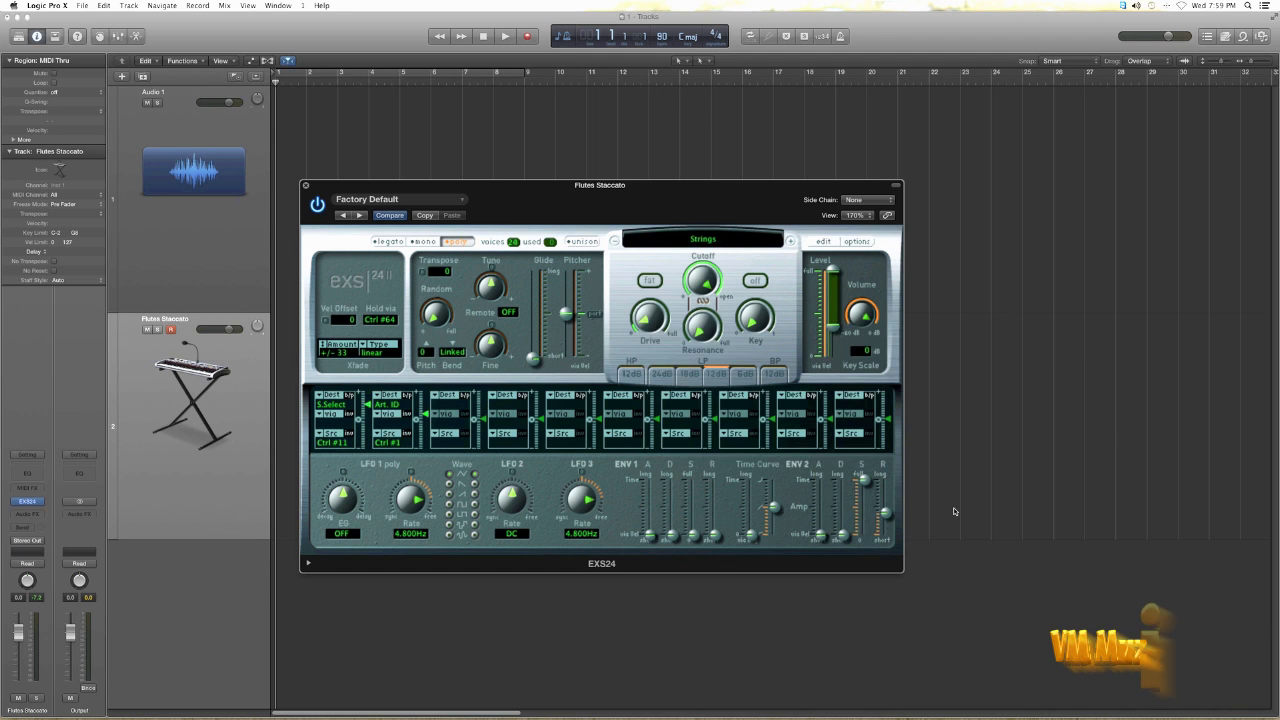
left_click_drag(635, 196, 707, 209)
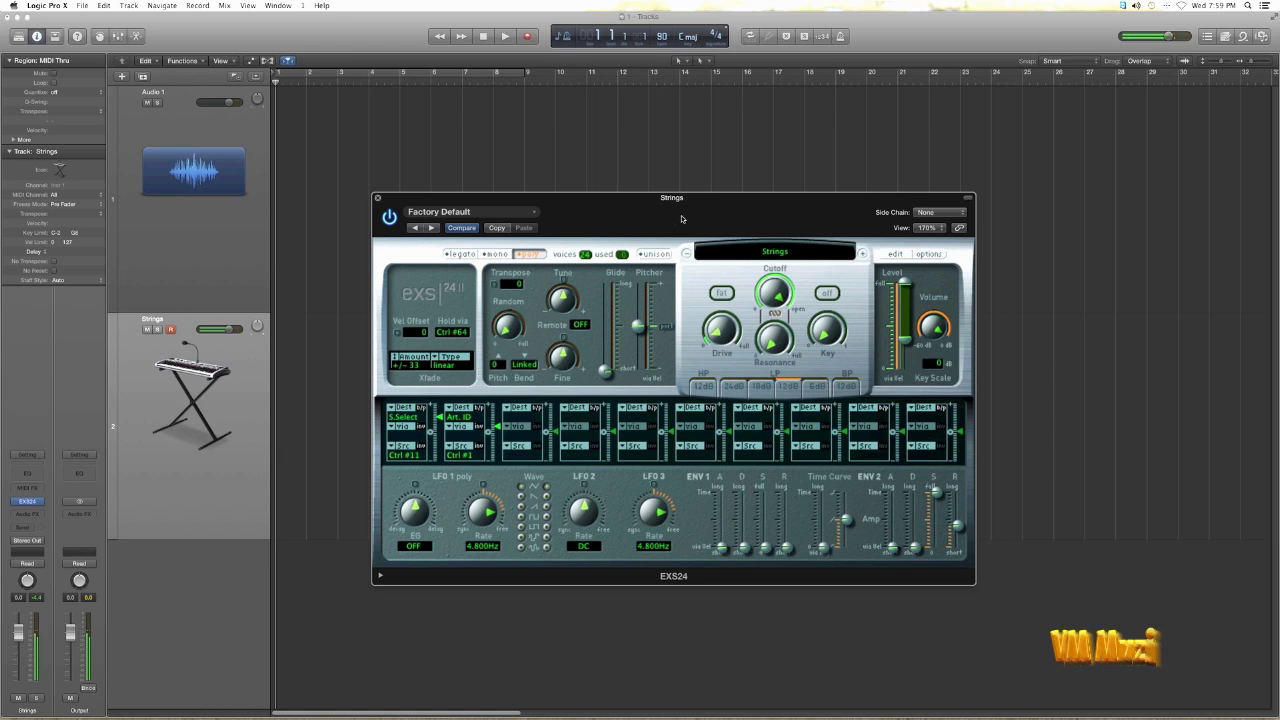
mouse_move(627, 209)
left_mouse_down()
mouse_move(699, 164)
mouse_move(665, 163)
mouse_move(645, 208)
mouse_move(653, 179)
mouse_move(634, 190)
left_mouse_up()
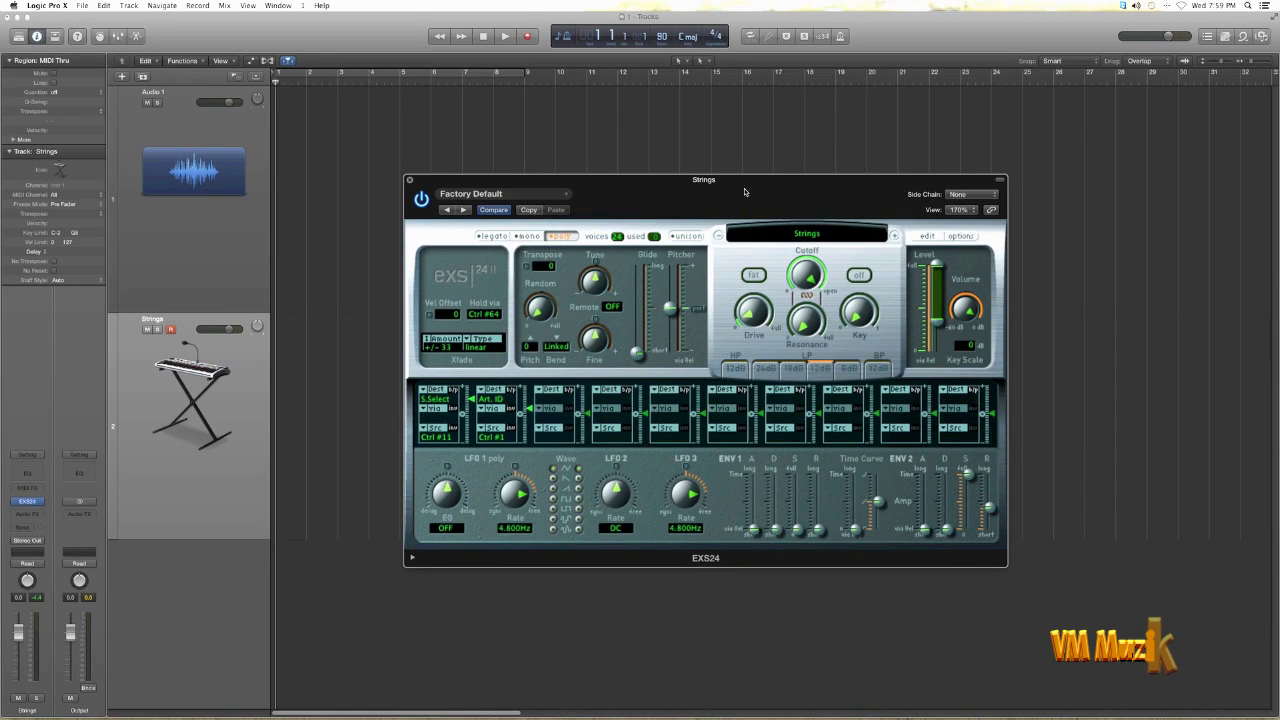
mouse_move(766, 191)
left_mouse_down()
mouse_move(758, 231)
mouse_move(757, 172)
left_mouse_up()
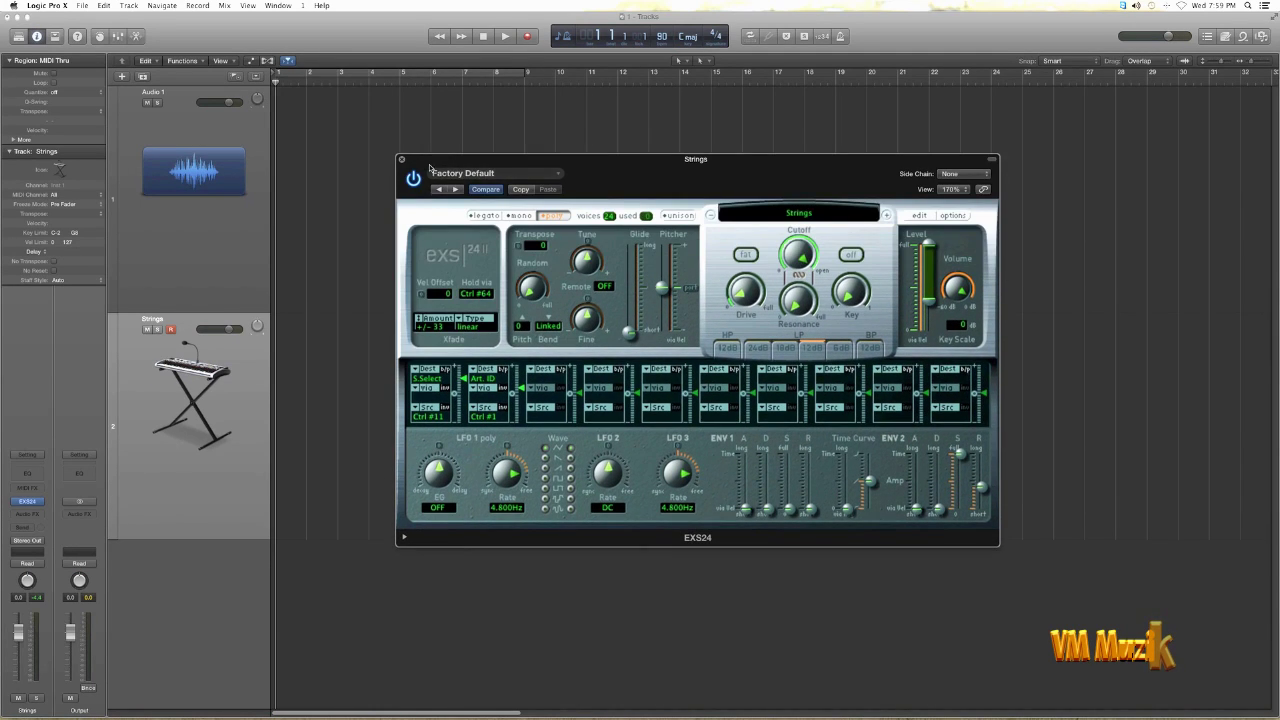
left_click(402, 160)
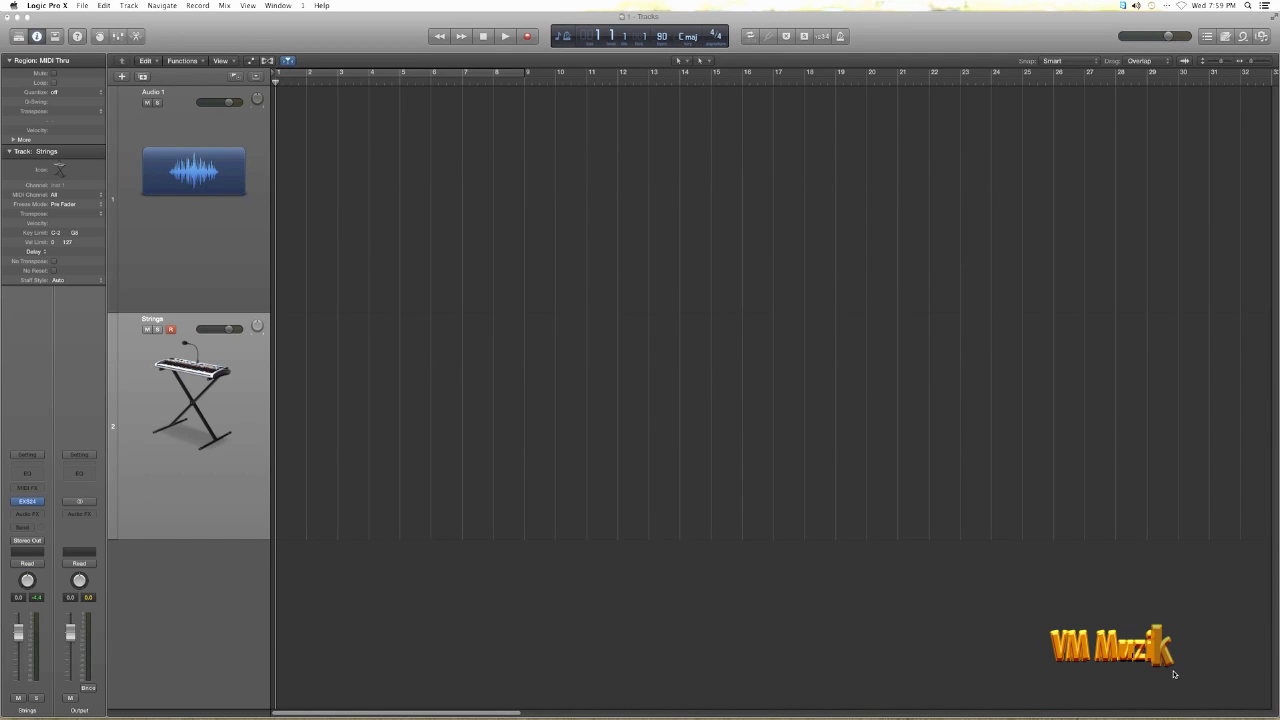